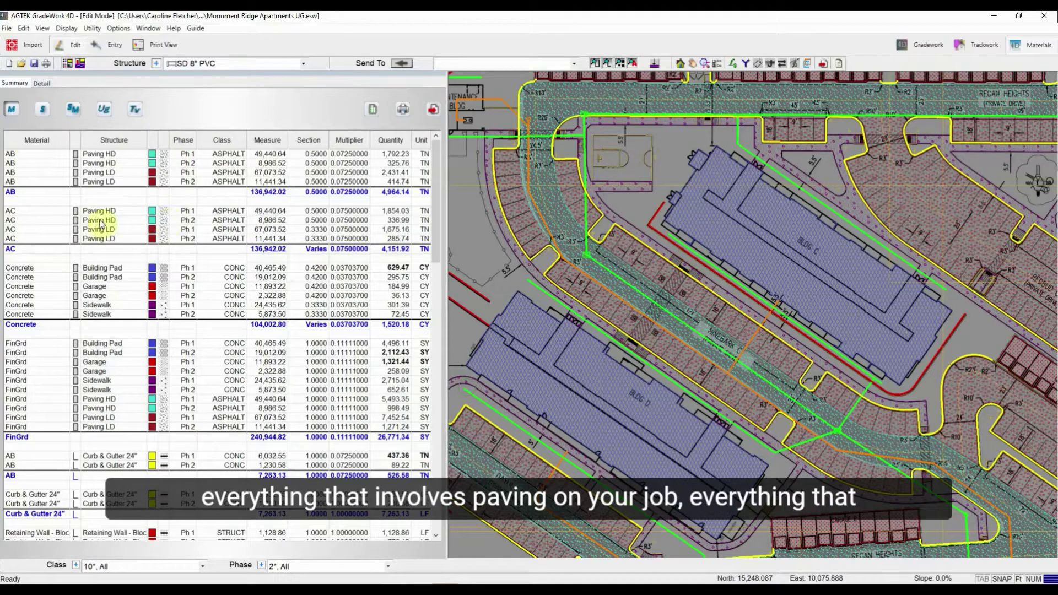
# - Highlight the Building Pad, Garage and Sidewalk concrete items, then select all Concrete items from the total row
pyautogui.click(123, 269)
pyautogui.click(122, 287)
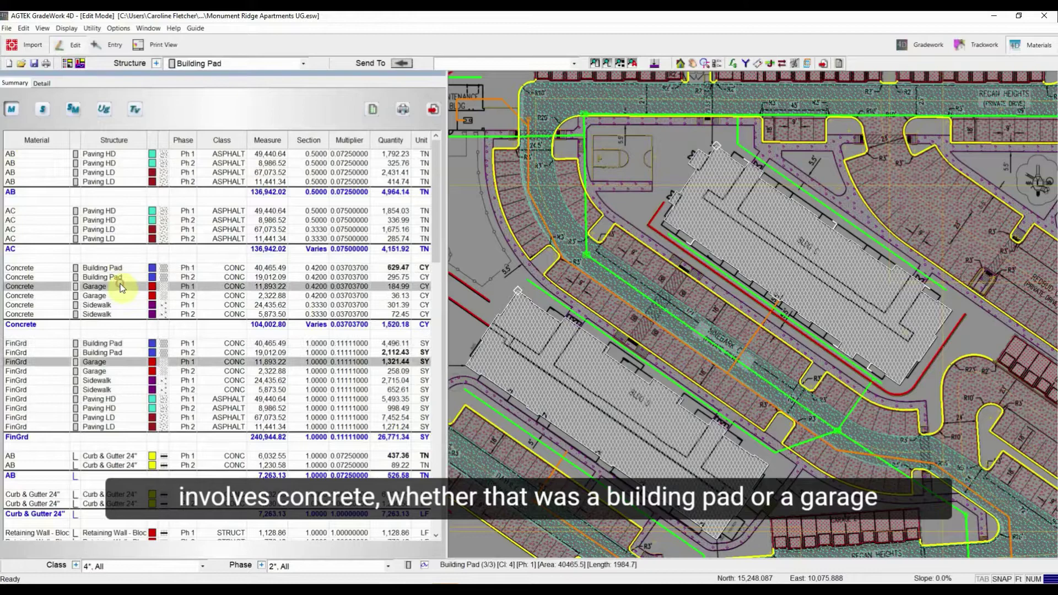
pyautogui.click(122, 306)
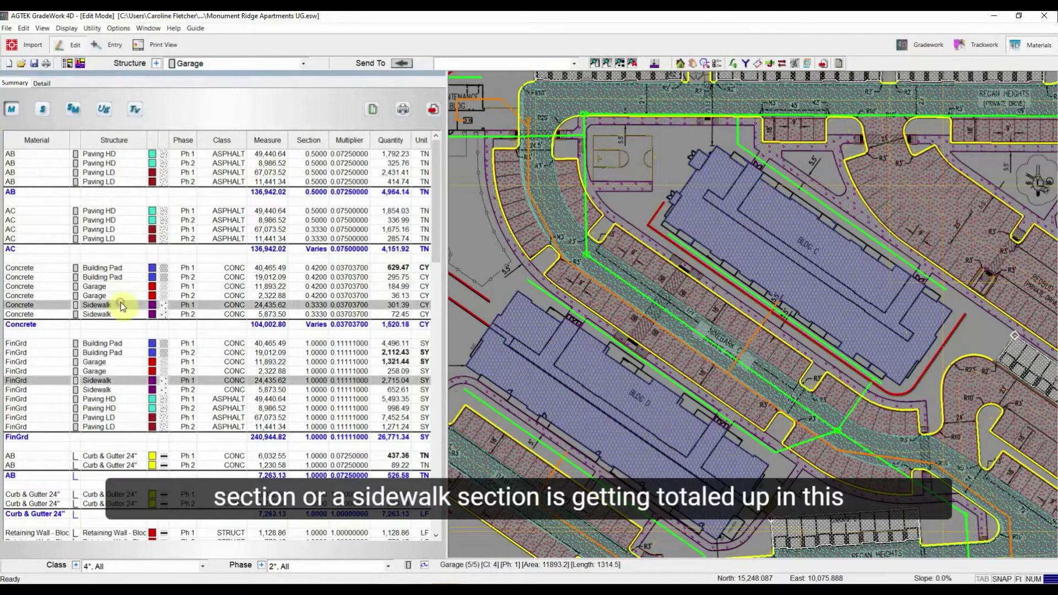
pyautogui.click(35, 324)
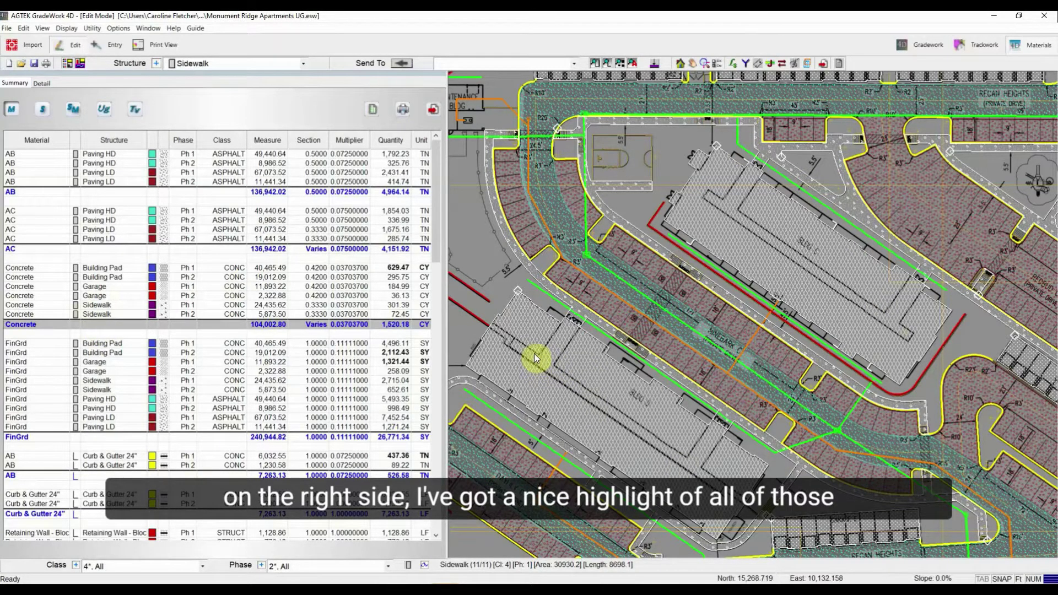
pyautogui.click(116, 270)
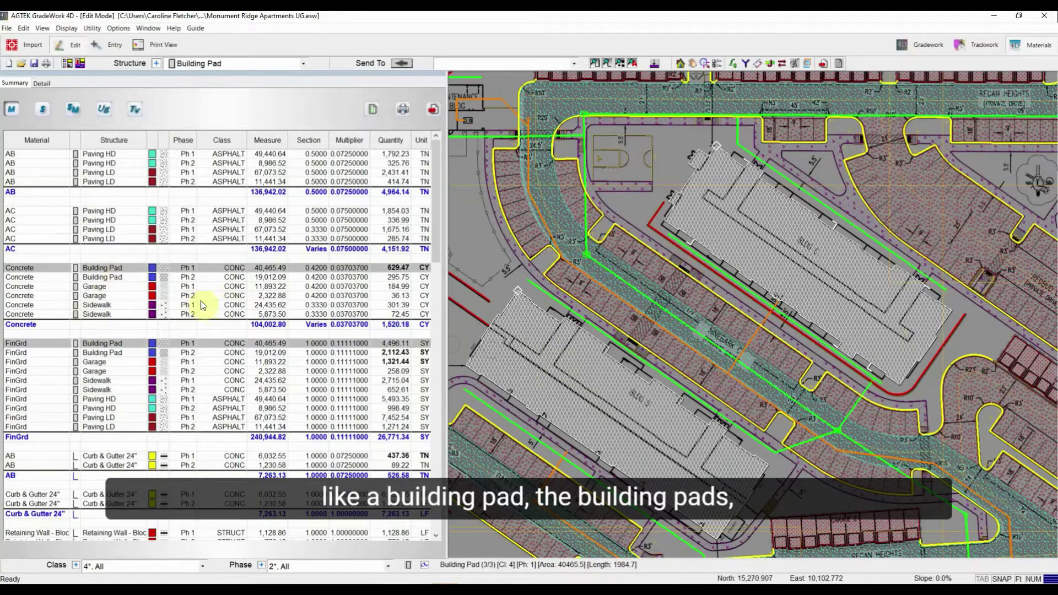
pyautogui.click(113, 326)
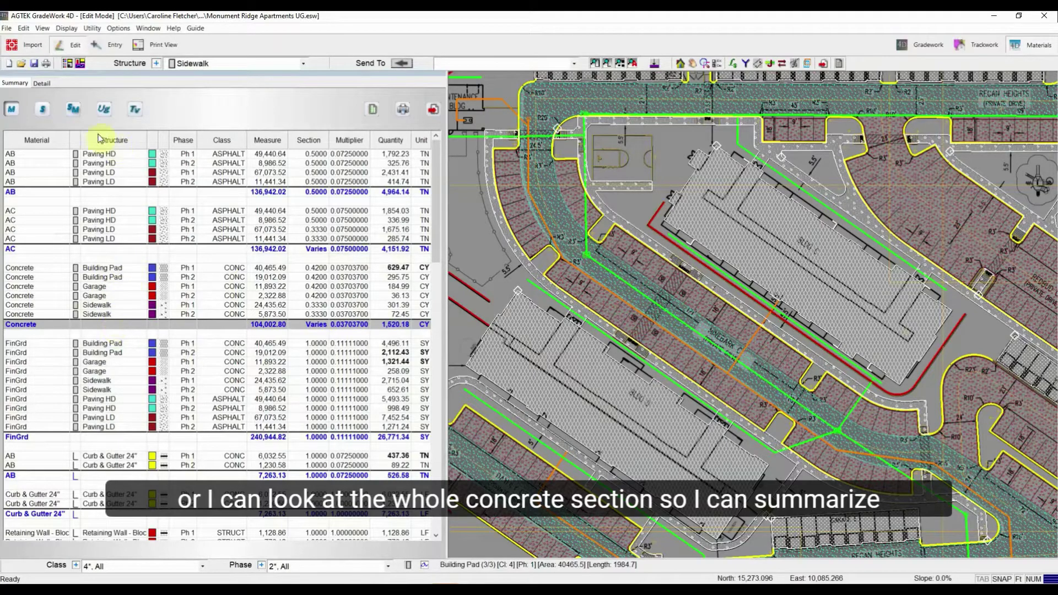
# - Switch to the Detail report and locate sidewalk sections, including the 3,346.75 and 1,806.39 pieces, on the plan
pyautogui.click(43, 82)
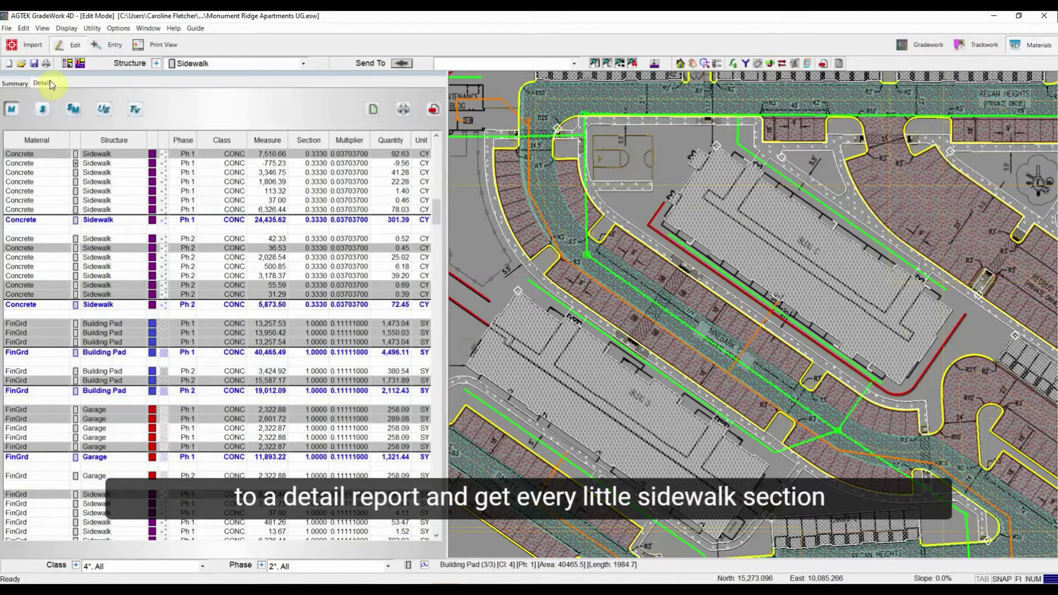
pyautogui.click(39, 165)
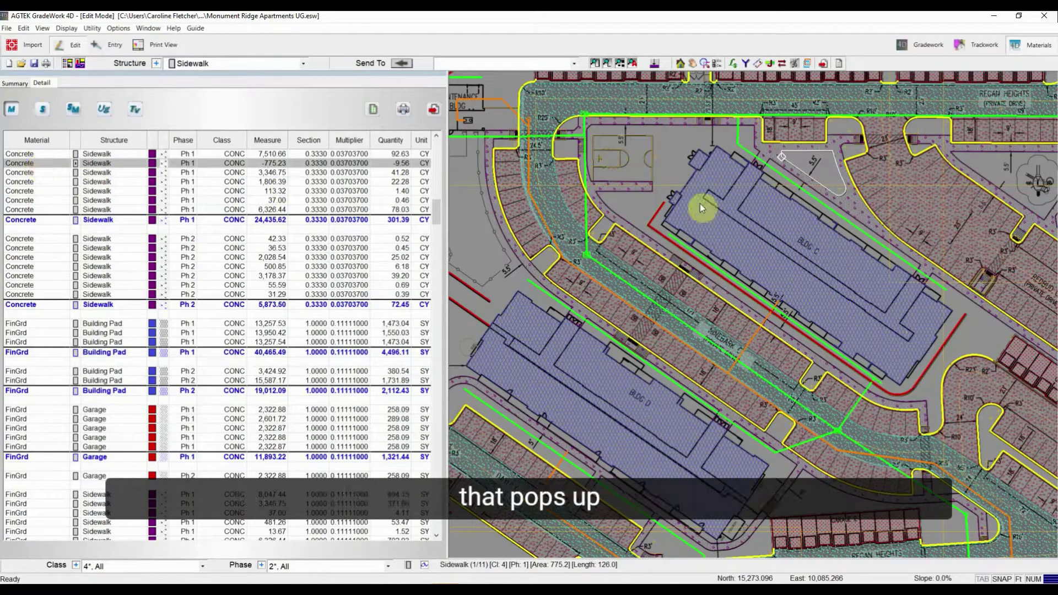
pyautogui.click(29, 173)
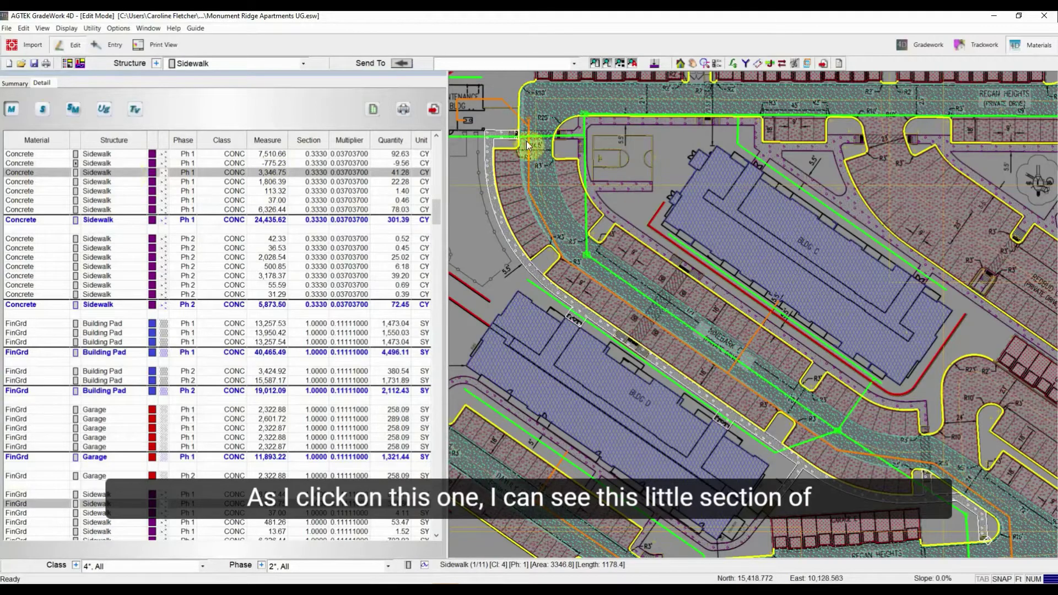
pyautogui.click(39, 182)
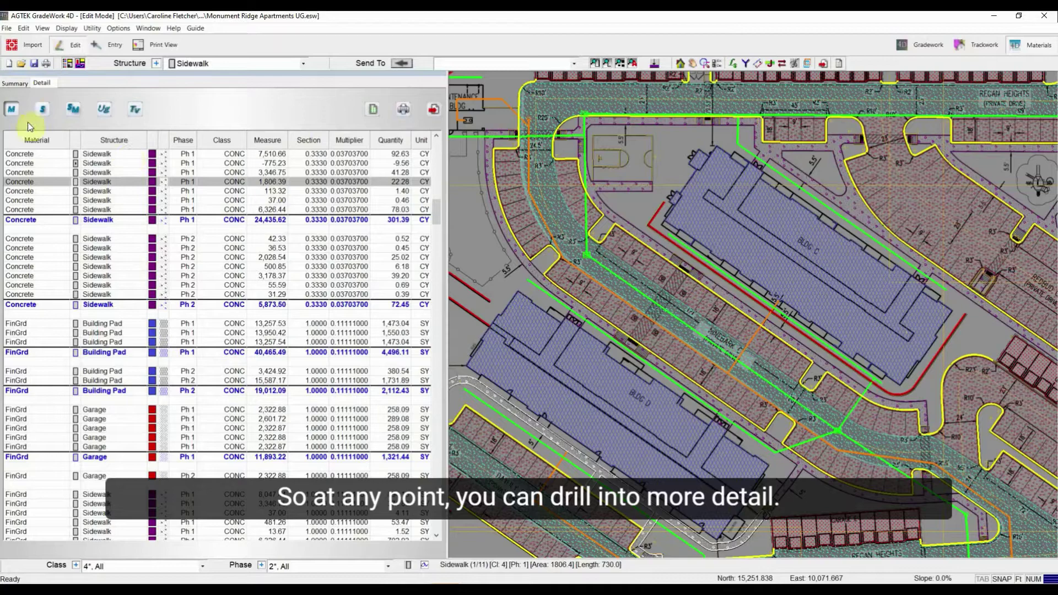
# - Regroup the Summary report by Structures and highlight the Building Pad items on the plan
pyautogui.click(12, 84)
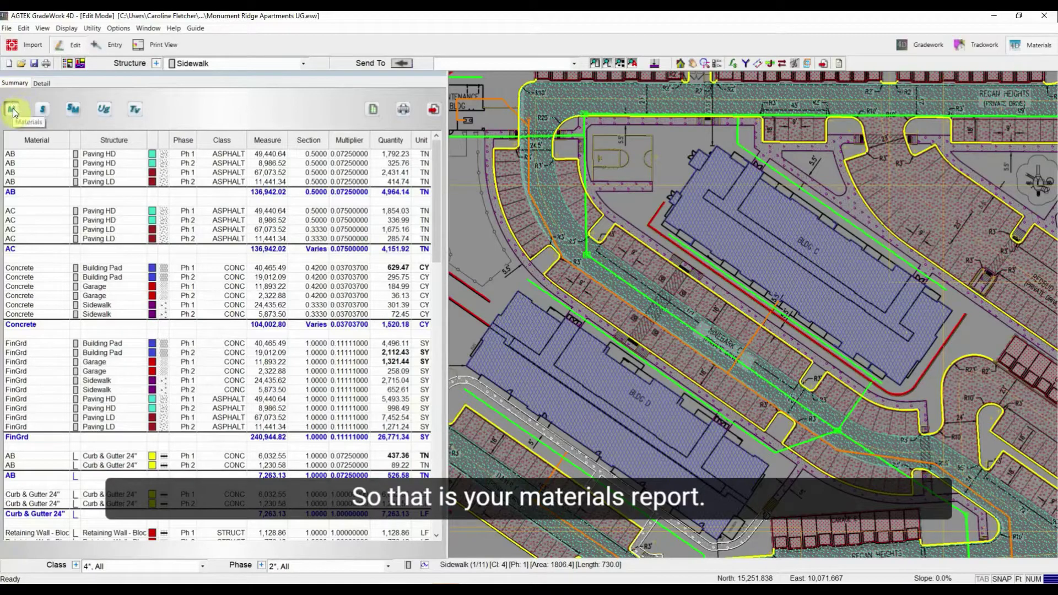
pyautogui.click(44, 111)
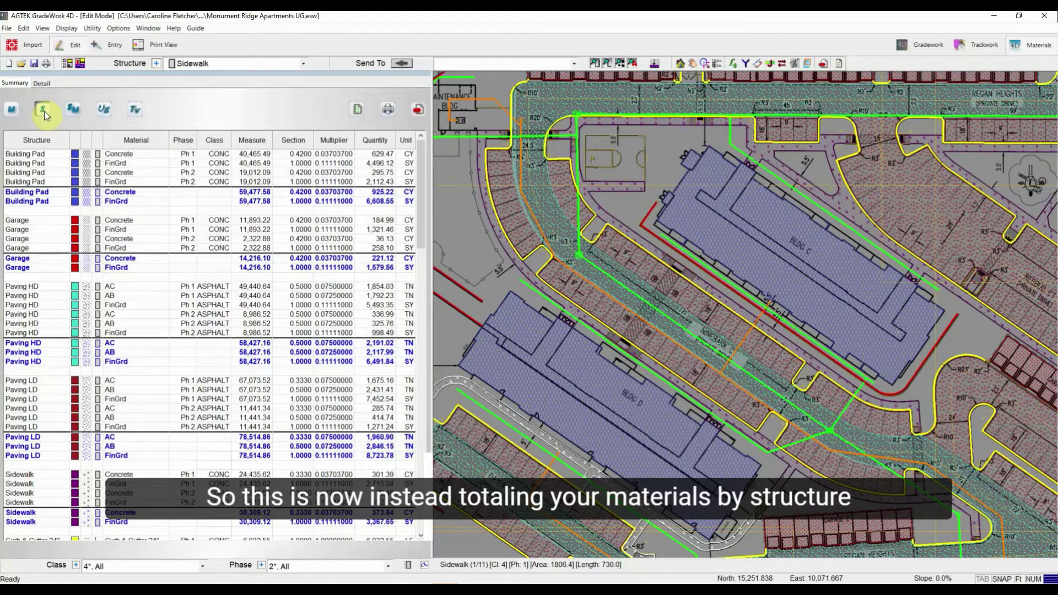
pyautogui.click(45, 157)
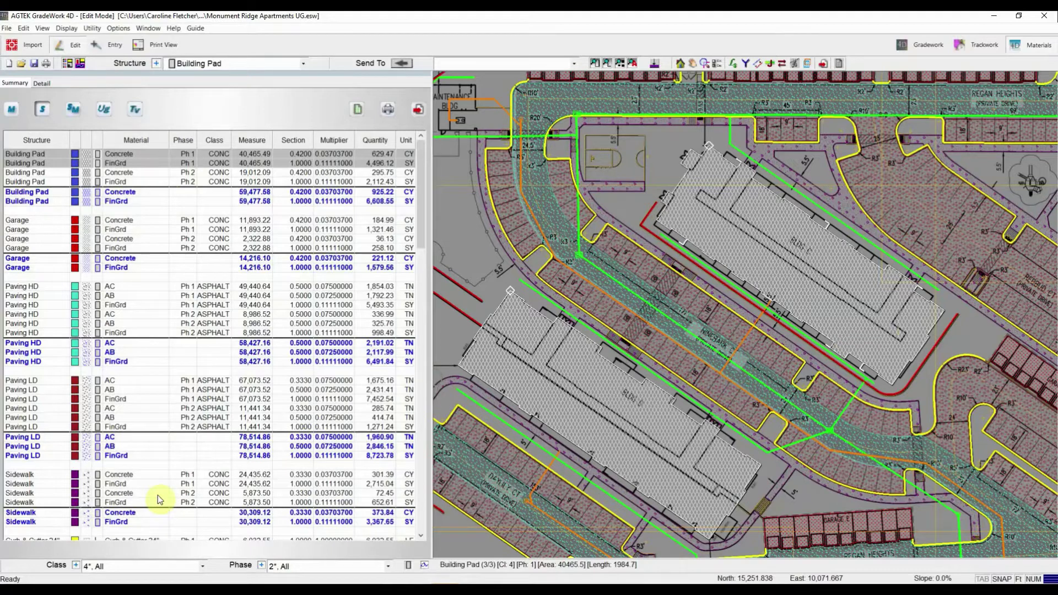
# - Show the Structure Measures report and scroll through the count, area and length per structure
pyautogui.click(73, 109)
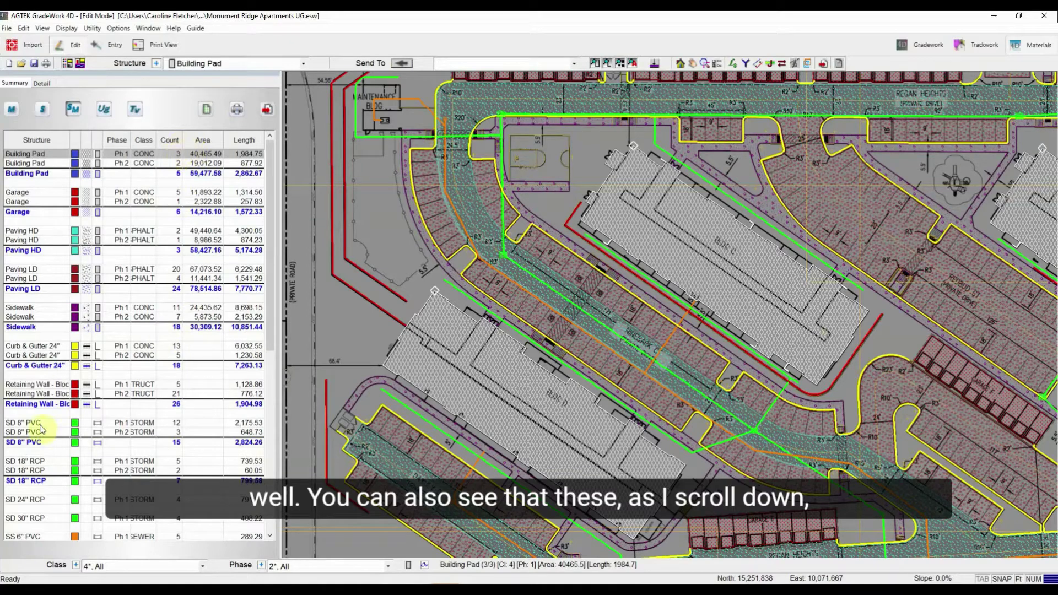
pyautogui.scroll(-3, 47, 419)
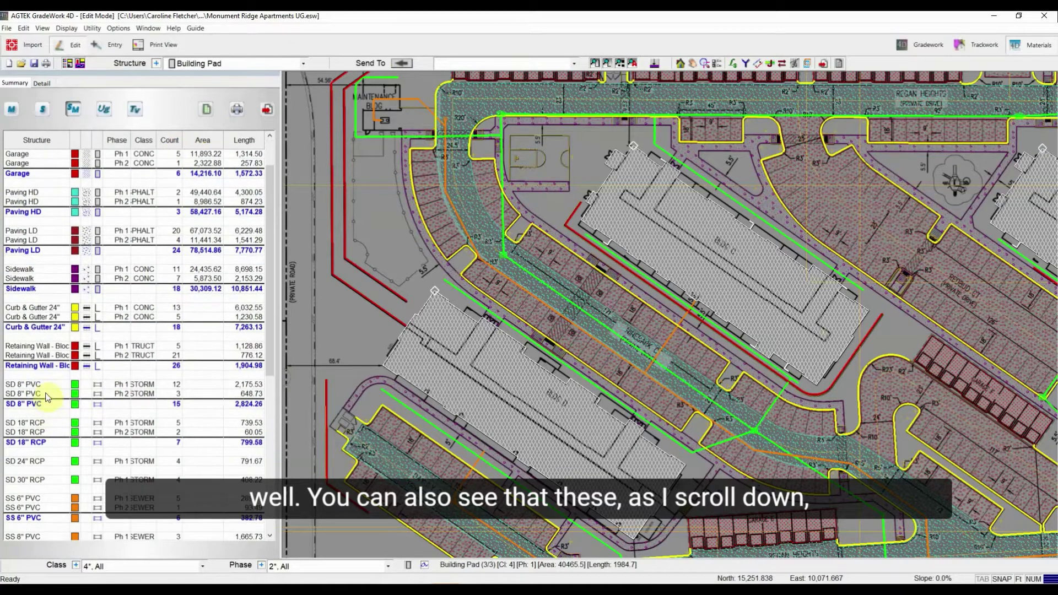
pyautogui.scroll(-3, 47, 397)
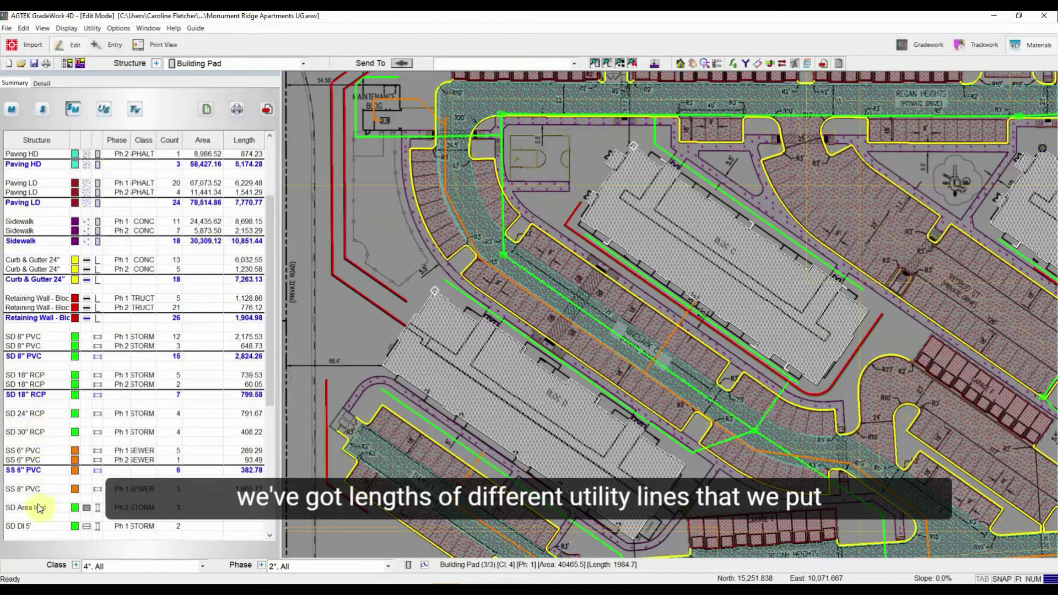
# - Open the Underground depth report, select the SD 8" PVC Ph 1 line, and view its Detail runs
pyautogui.click(104, 110)
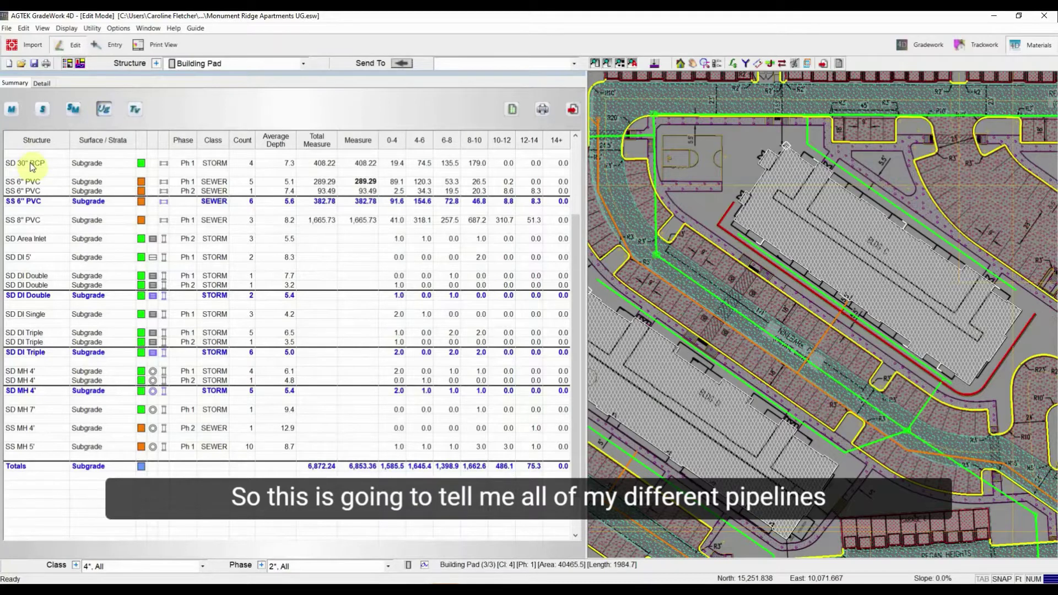
pyautogui.scroll(3, 32, 167)
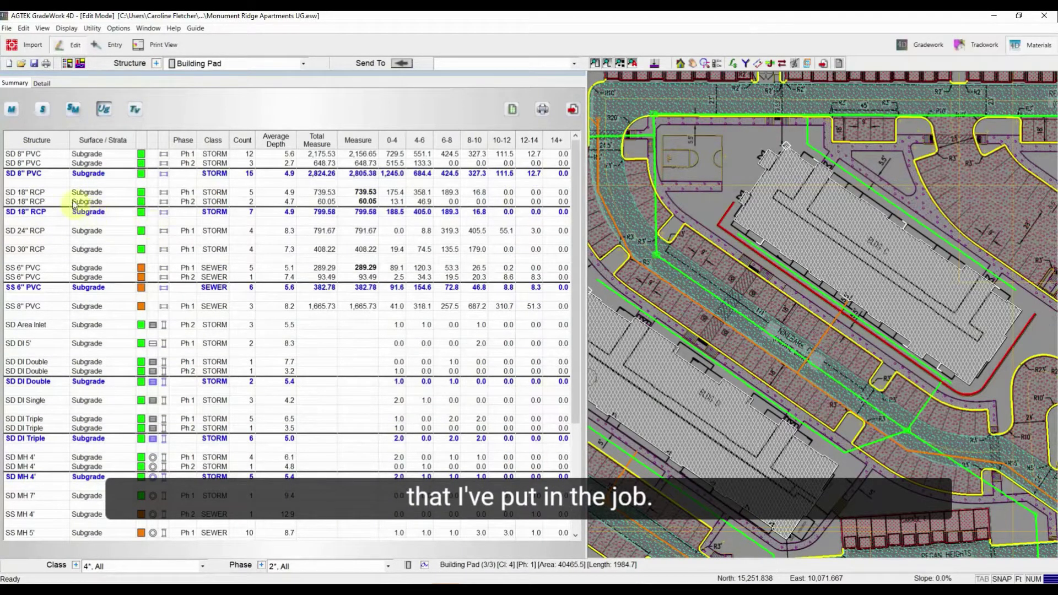
pyautogui.click(36, 156)
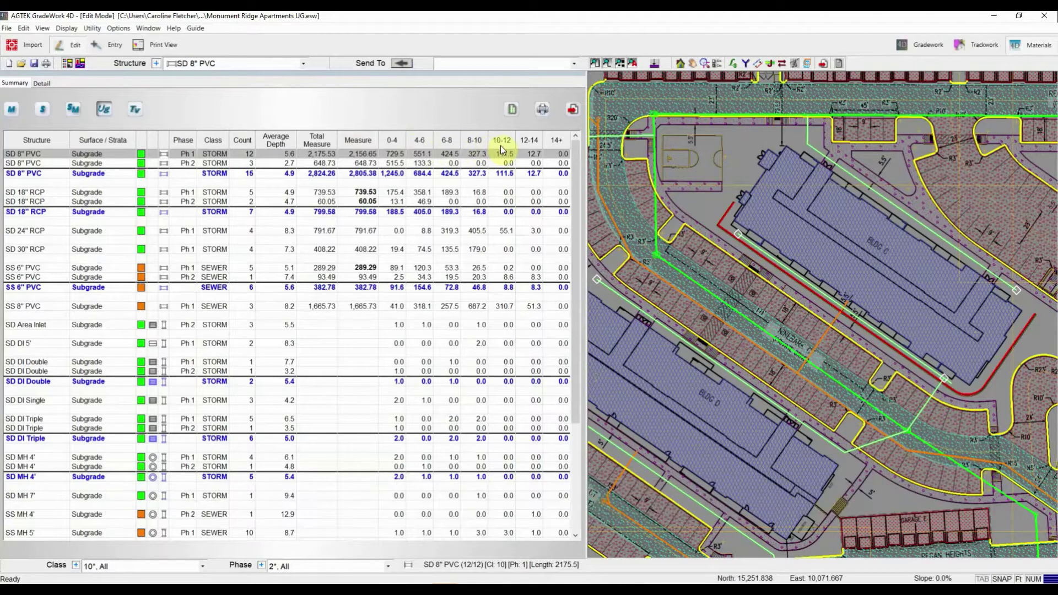
pyautogui.click(48, 84)
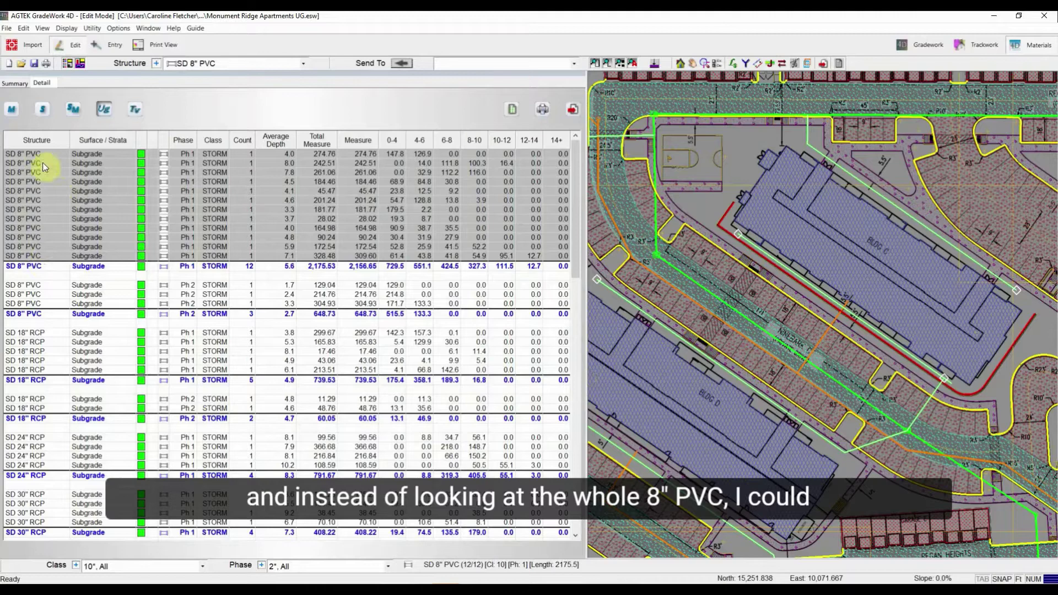
# - Select the 242.51 SD 8" PVC run to centre the map on it and show its profile
pyautogui.click(38, 165)
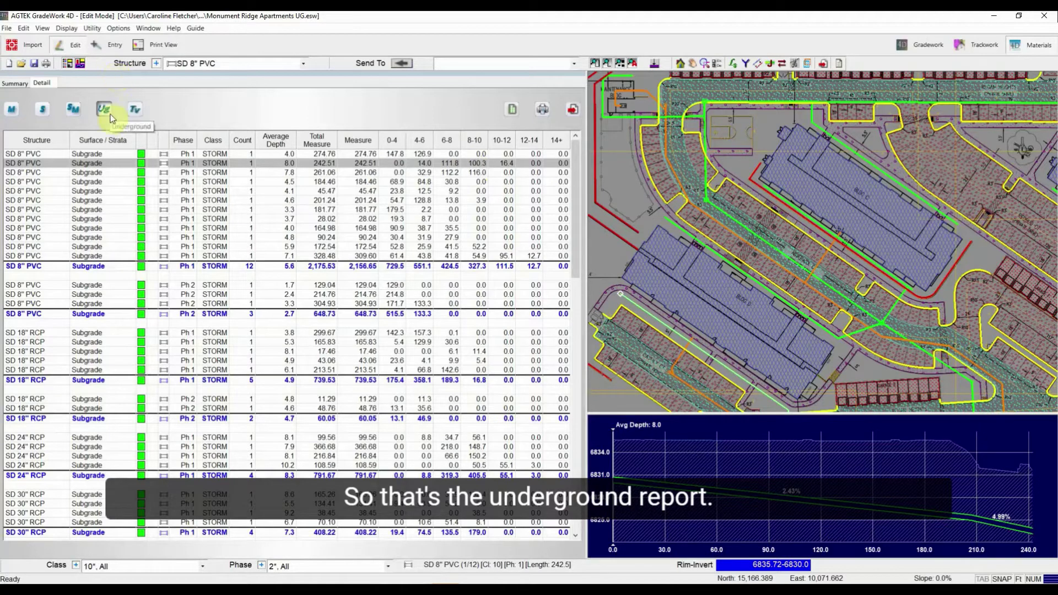
# - Switch to the Trench Volumes report and view it as a Summary with per-size subtotals
pyautogui.click(138, 111)
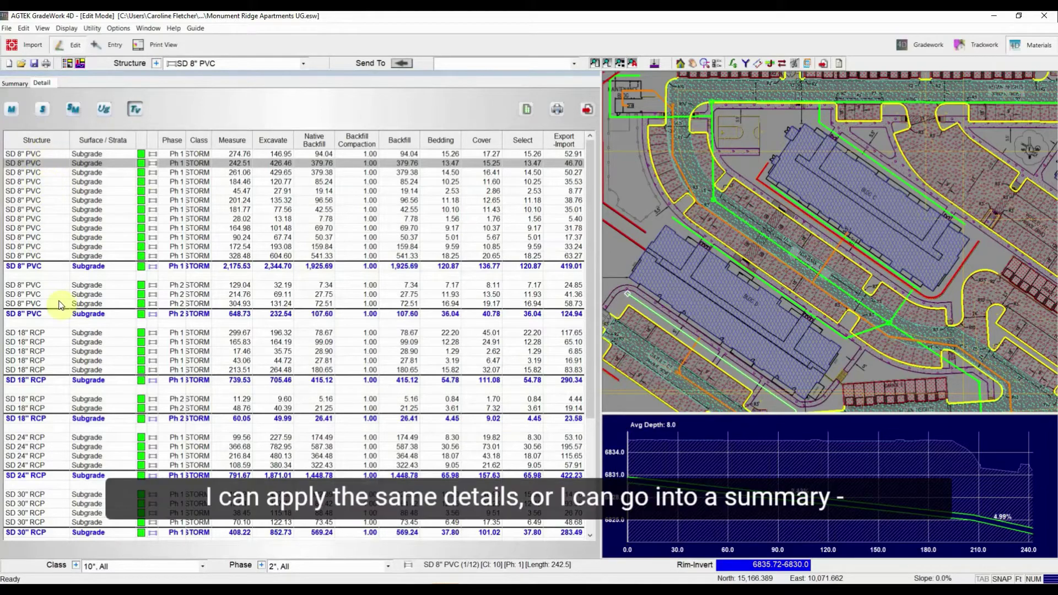
pyautogui.click(15, 83)
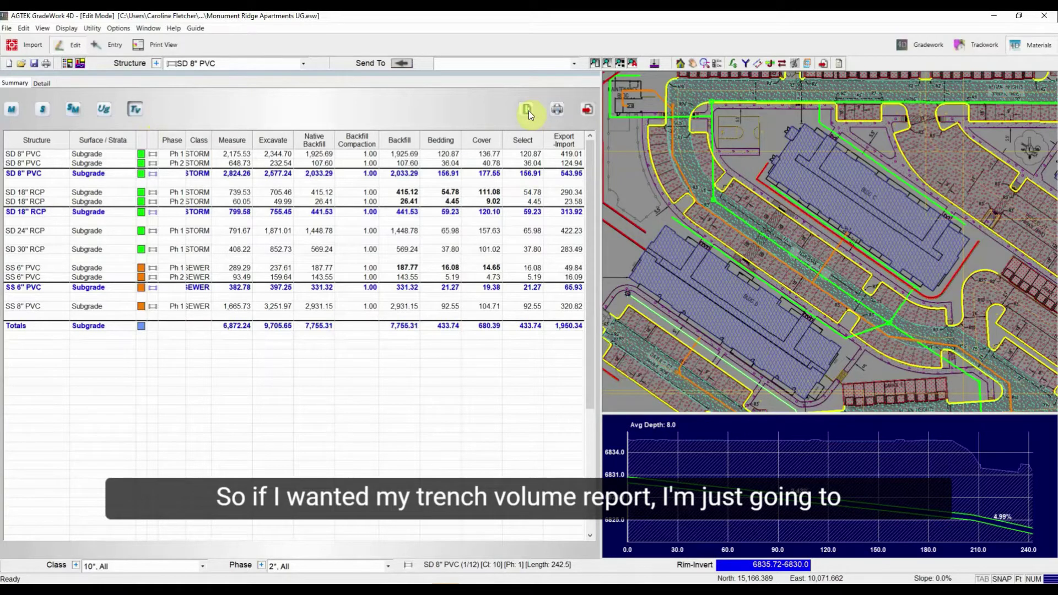
# - Export the trench volume summary to Excel as Trench Volume Summary
pyautogui.click(528, 110)
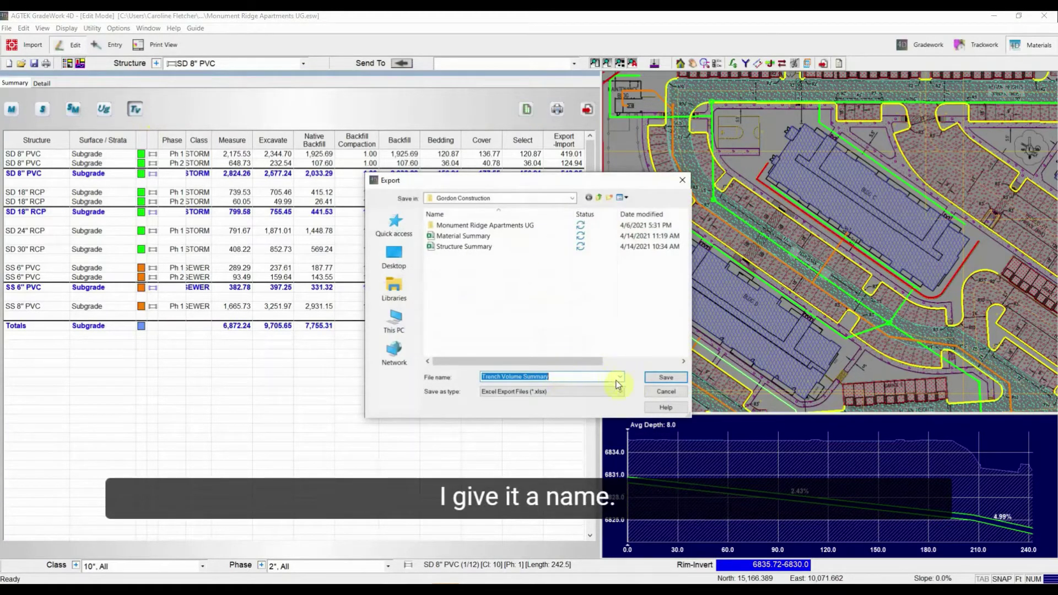
pyautogui.click(659, 377)
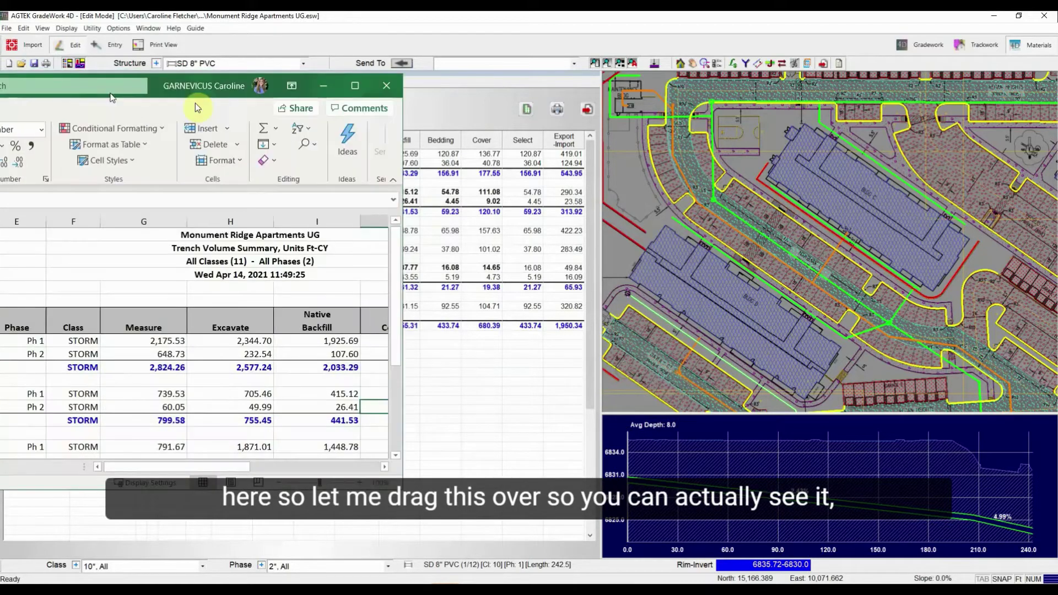
# - Bring the Trench Volume Summary Excel window into view, enlarge it and maximize it
pyautogui.moveTo(263, 97); pyautogui.dragTo(685, 126)
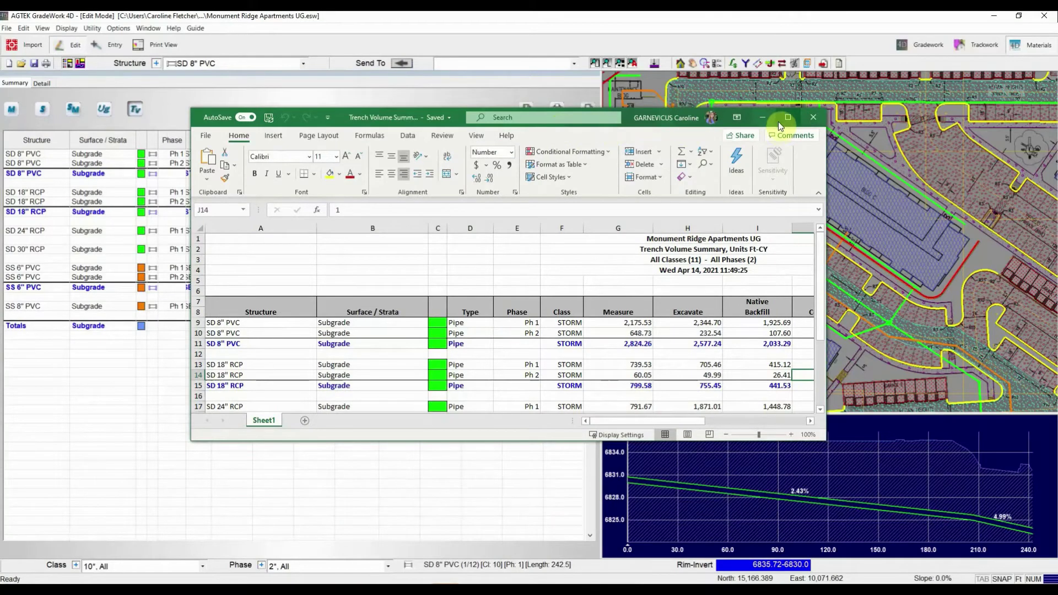
pyautogui.moveTo(631, 122); pyautogui.dragTo(839, 46)
pyautogui.moveTo(1034, 362); pyautogui.dragTo(1035, 575)
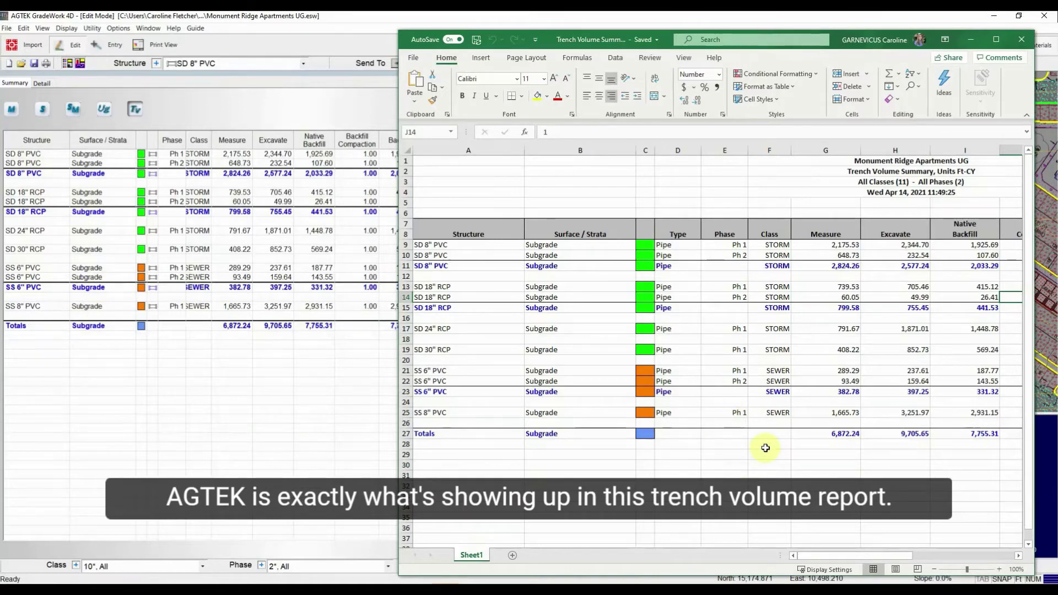
pyautogui.click(1000, 40)
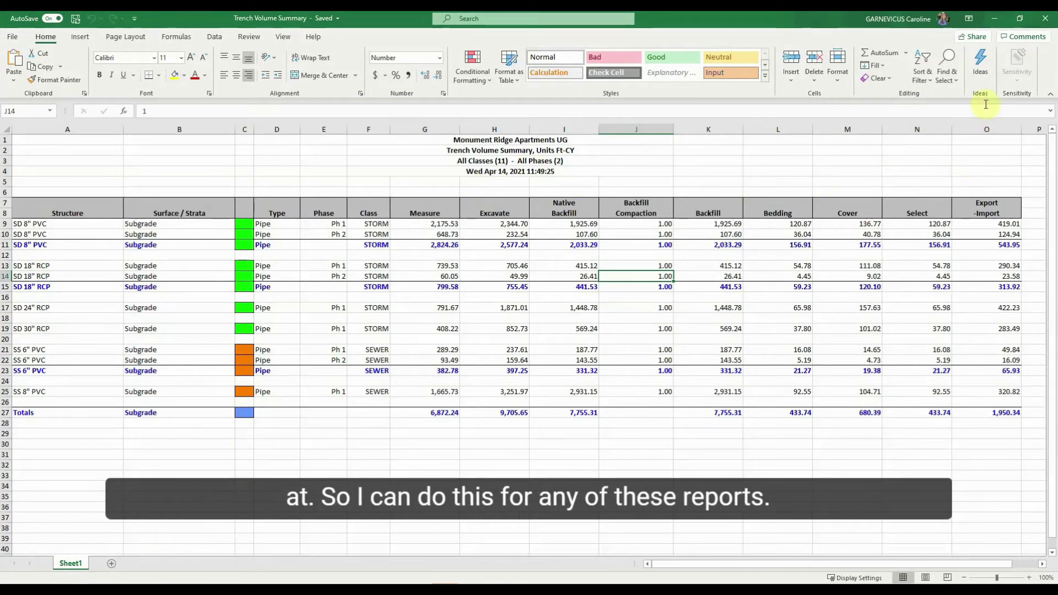
# - Minimize Excel, then export the Materials report to Excel, replacing the existing Material Summary file
pyautogui.click(997, 18)
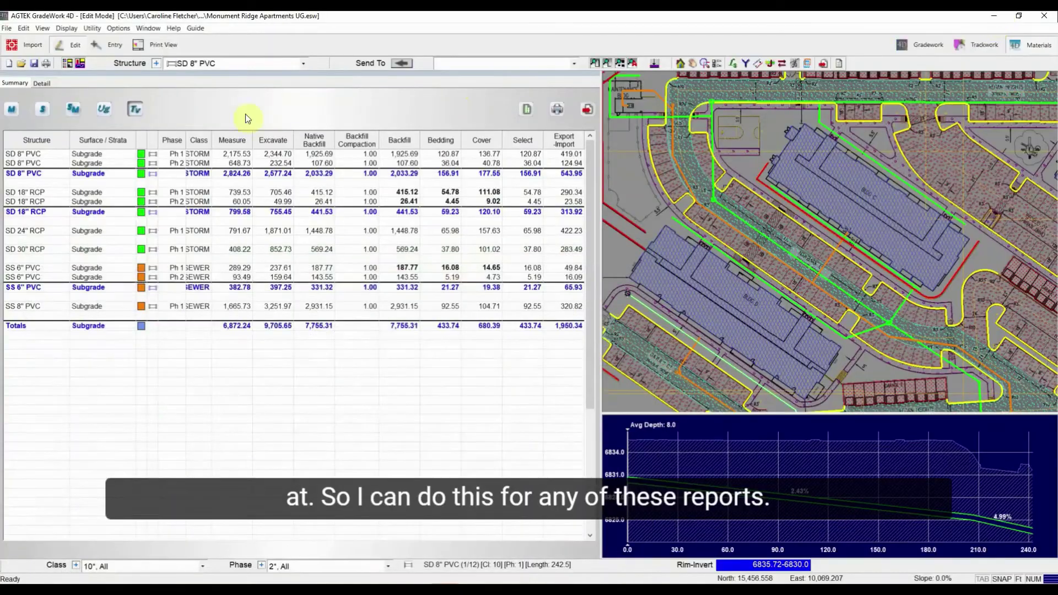
pyautogui.click(12, 110)
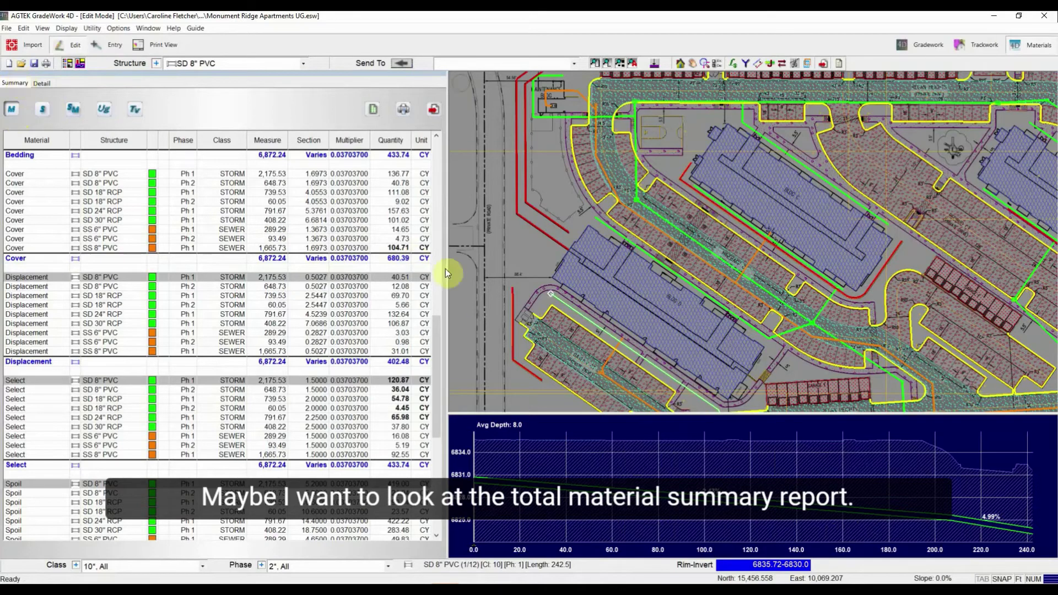
pyautogui.click(374, 109)
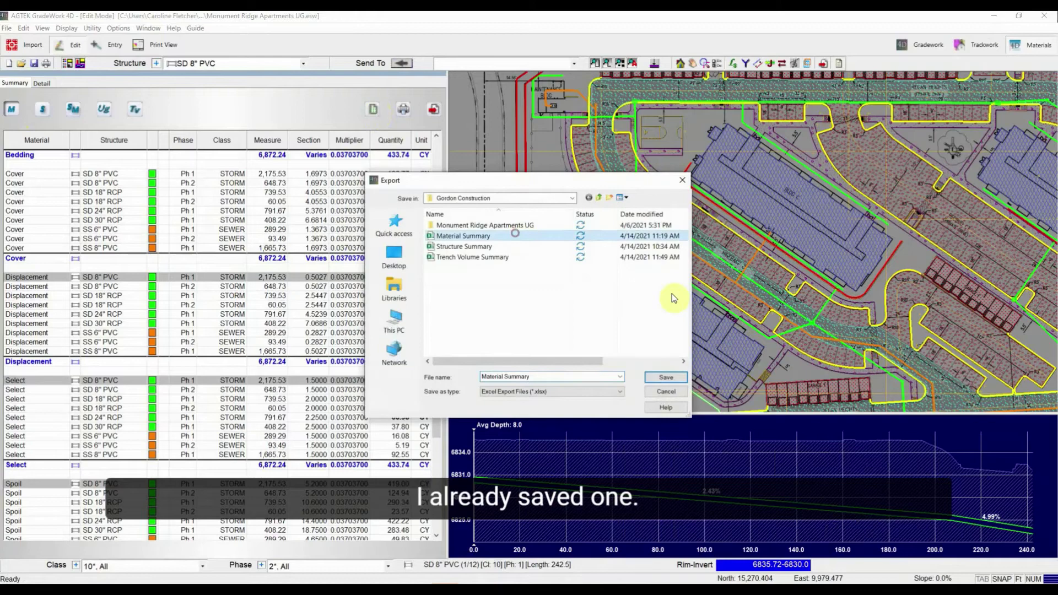
pyautogui.click(664, 377)
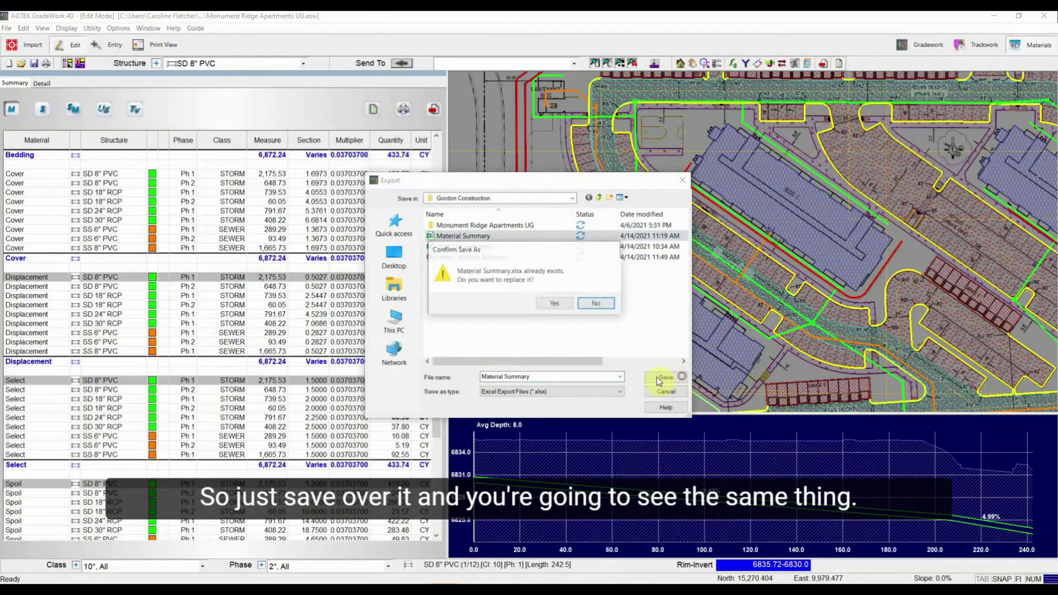
pyautogui.click(559, 302)
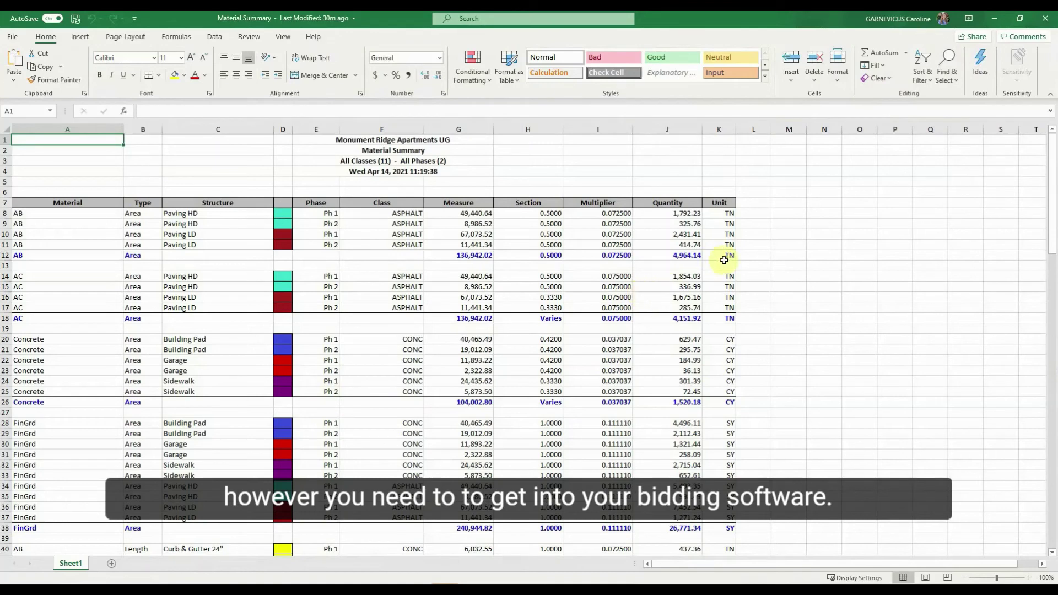
# - Minimize Excel and look through the File > Export formats like KMZ Export, without exporting
pyautogui.click(995, 18)
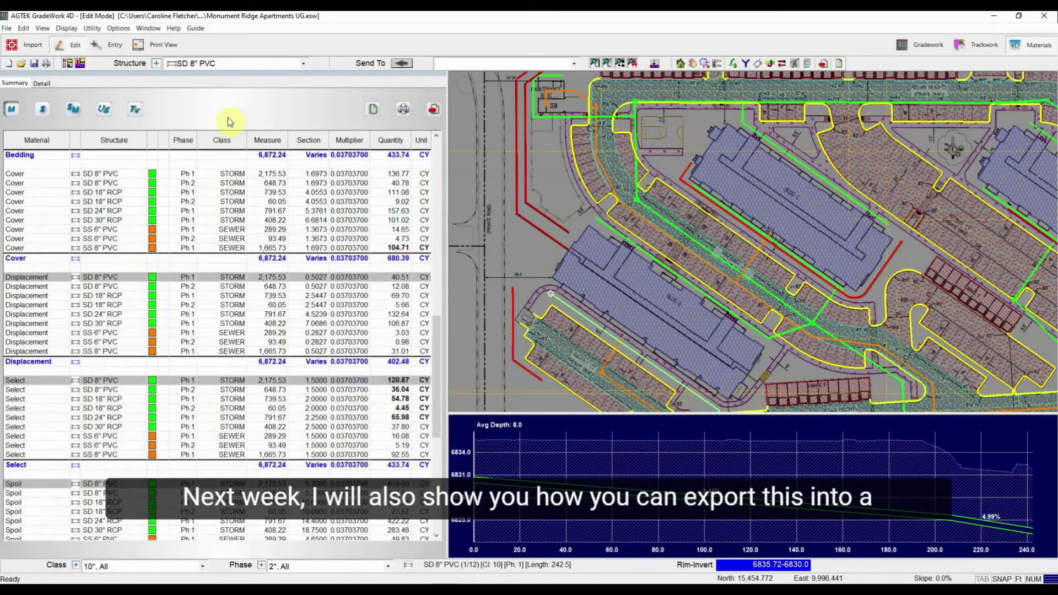
pyautogui.click(6, 28)
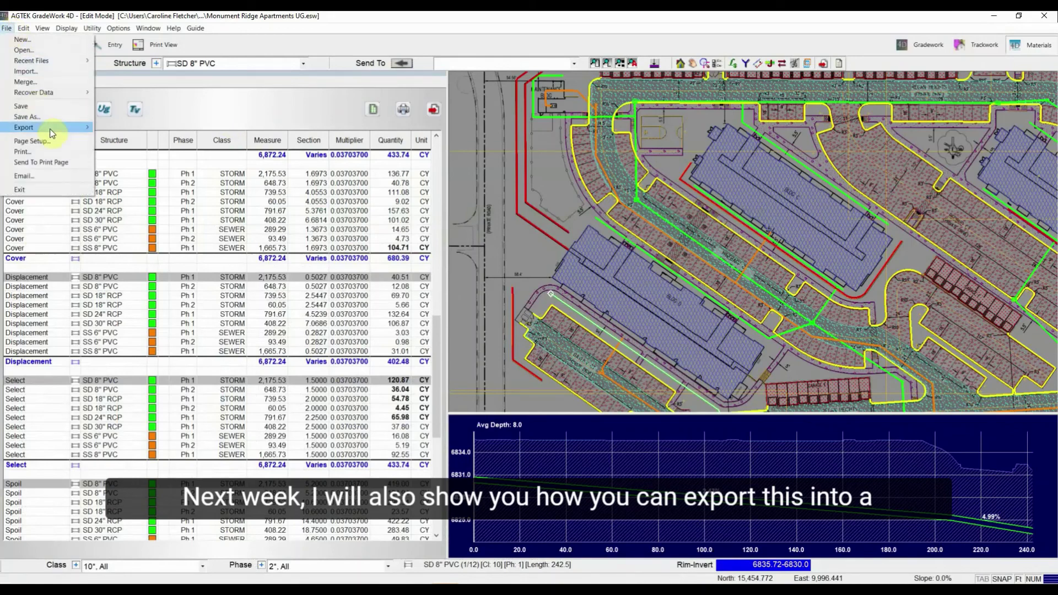
pyautogui.moveTo(52, 132)
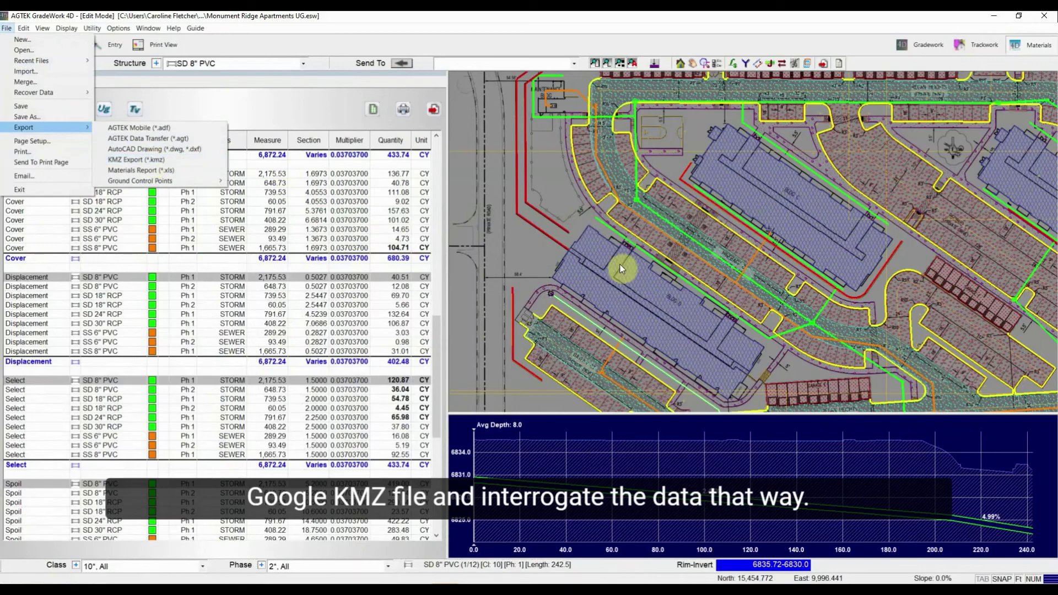
pyautogui.click(547, 193)
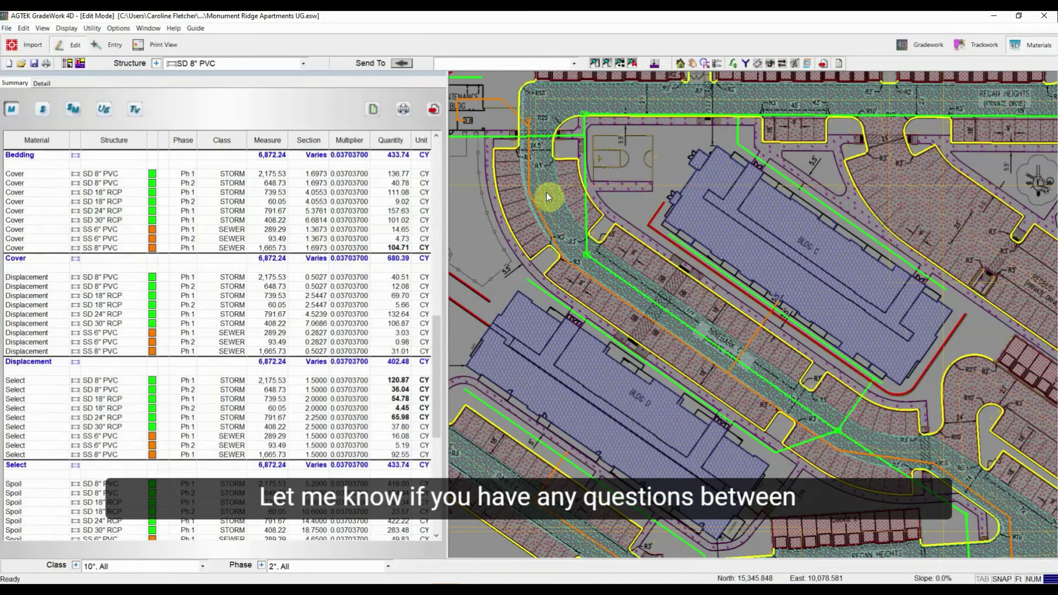